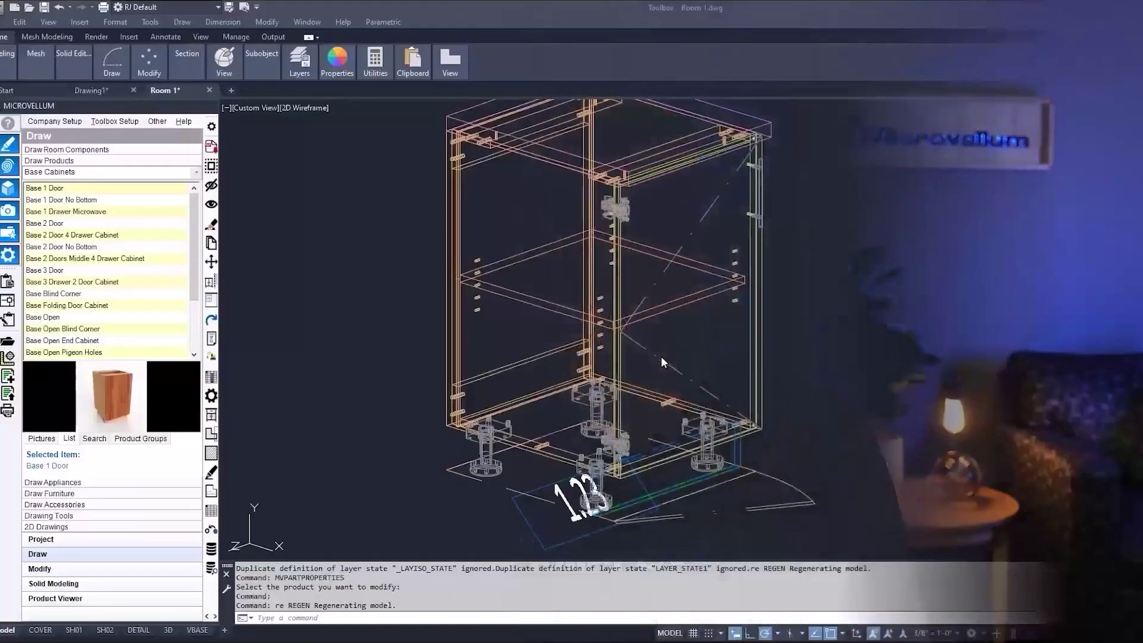
Step: In the Base 1 Door part properties, add a Drilling Operation machining token to Base Bottom
{"action": "left_click", "coordinate": [211, 395]}
{"action": "left_click", "coordinate": [480, 284]}
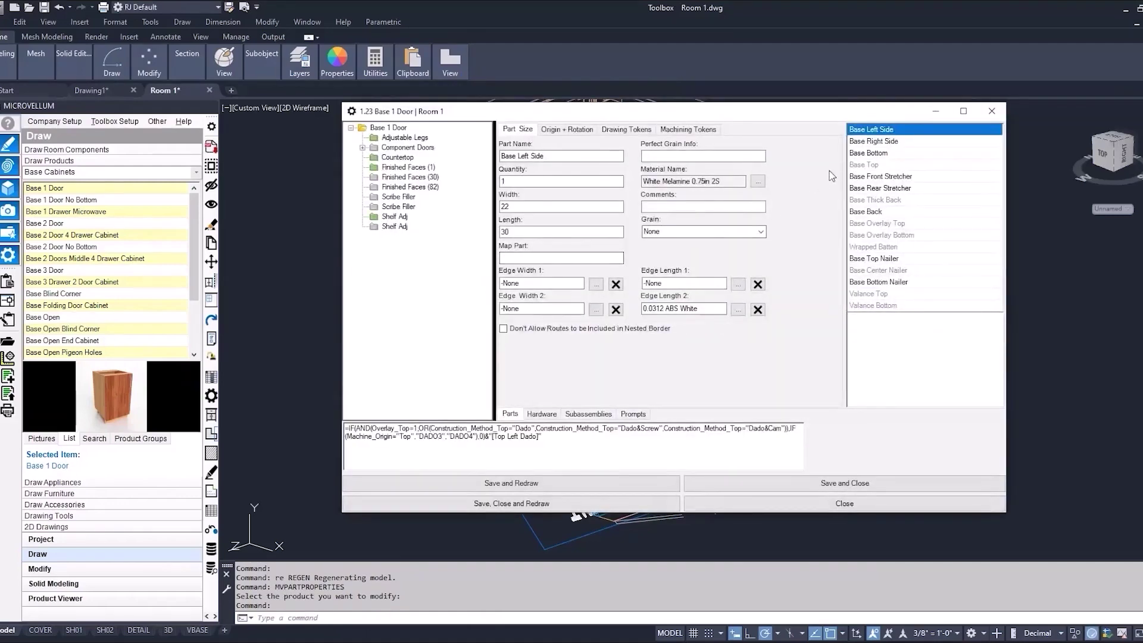
{"action": "left_click", "coordinate": [865, 155]}
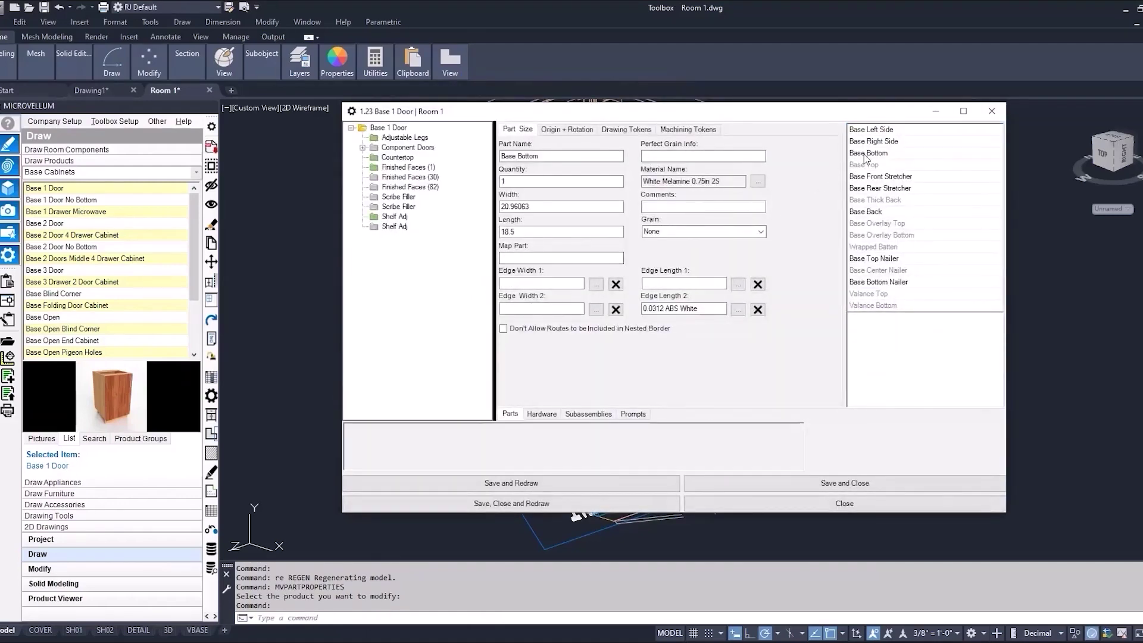
{"action": "left_click", "coordinate": [688, 129]}
{"action": "right_click", "coordinate": [583, 171]}
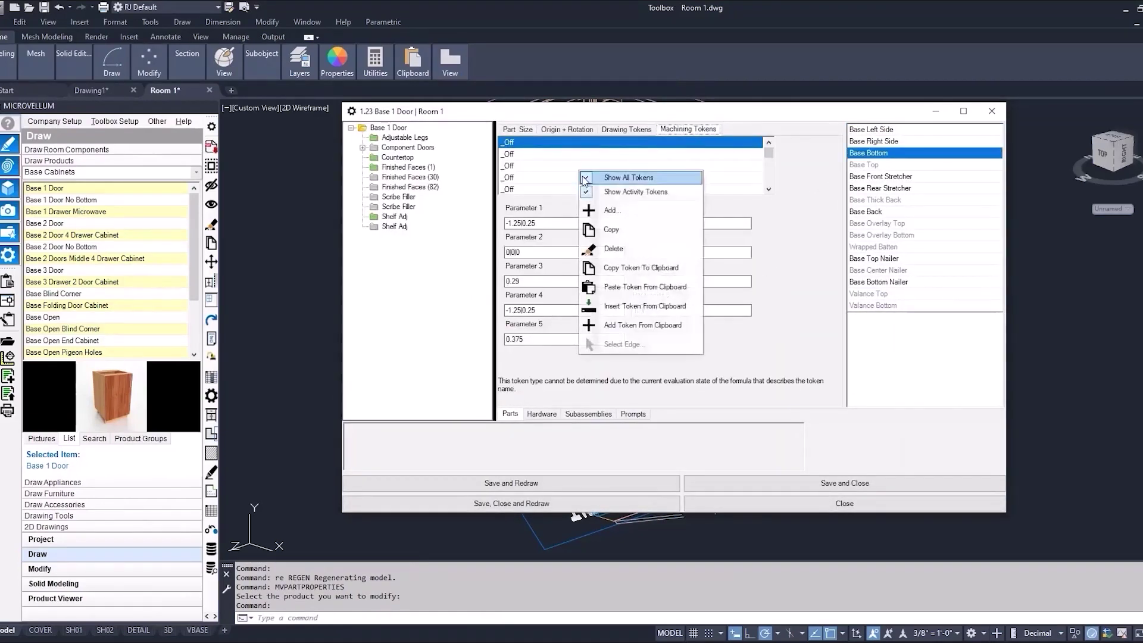
{"action": "left_click", "coordinate": [604, 210]}
{"action": "scroll", "coordinate": [515, 286], "scroll_direction": "down", "scroll_amount": 5}
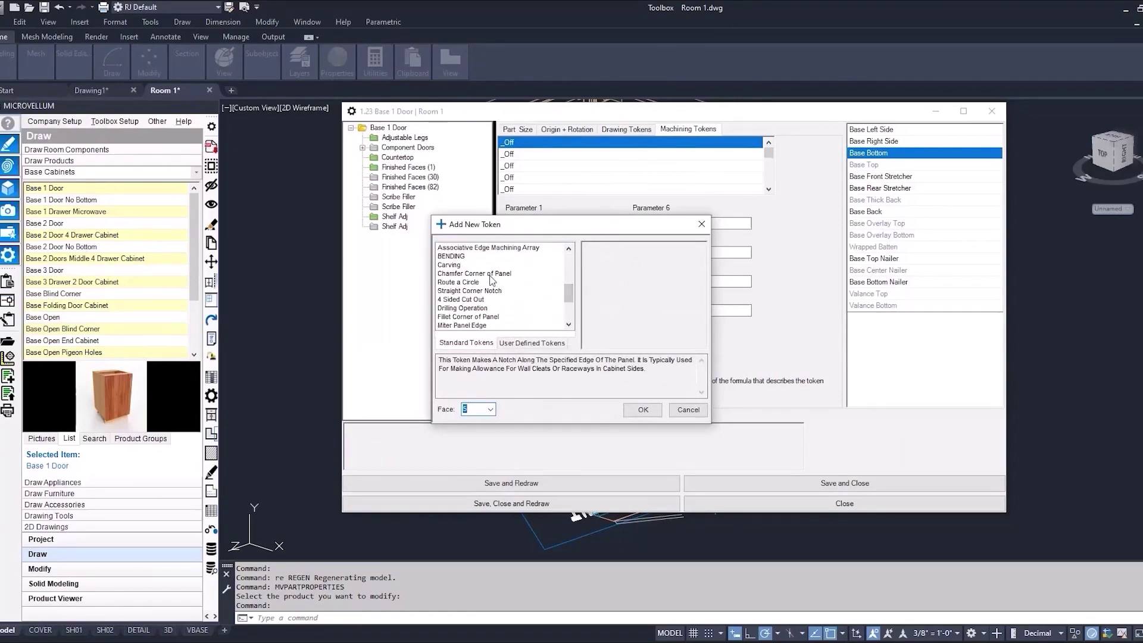
{"action": "left_click", "coordinate": [474, 308]}
{"action": "left_click", "coordinate": [636, 411]}
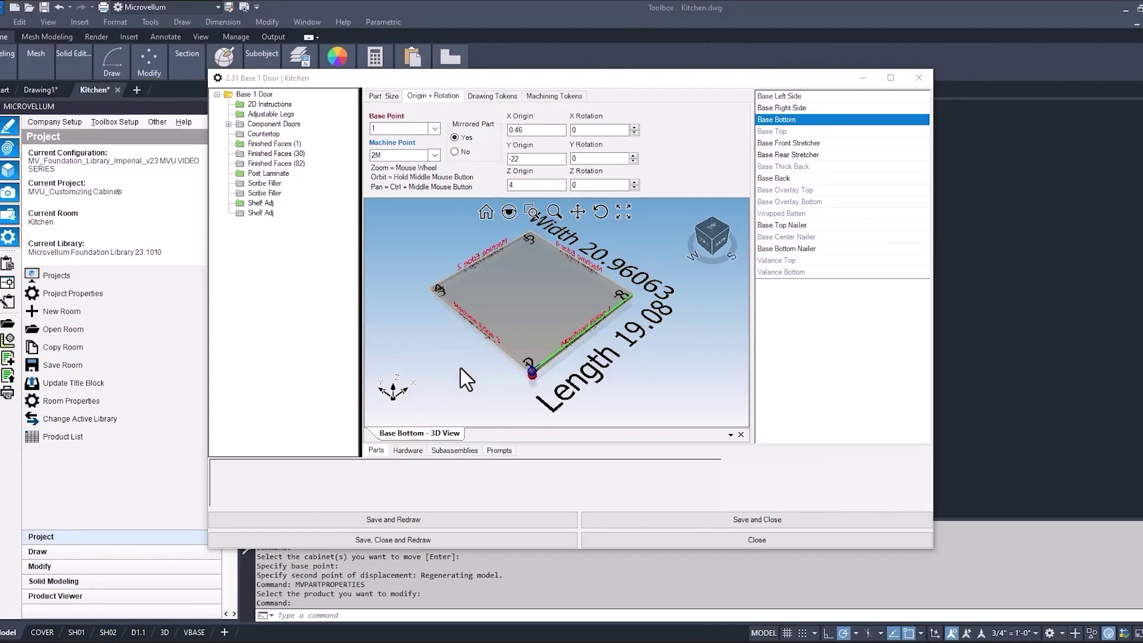
Step: Orbit the Base Bottom preview around its machine corner, then view Base Left Side's origin and rotation
{"action": "scroll", "coordinate": [528, 358], "scroll_direction": "up", "scroll_amount": 4}
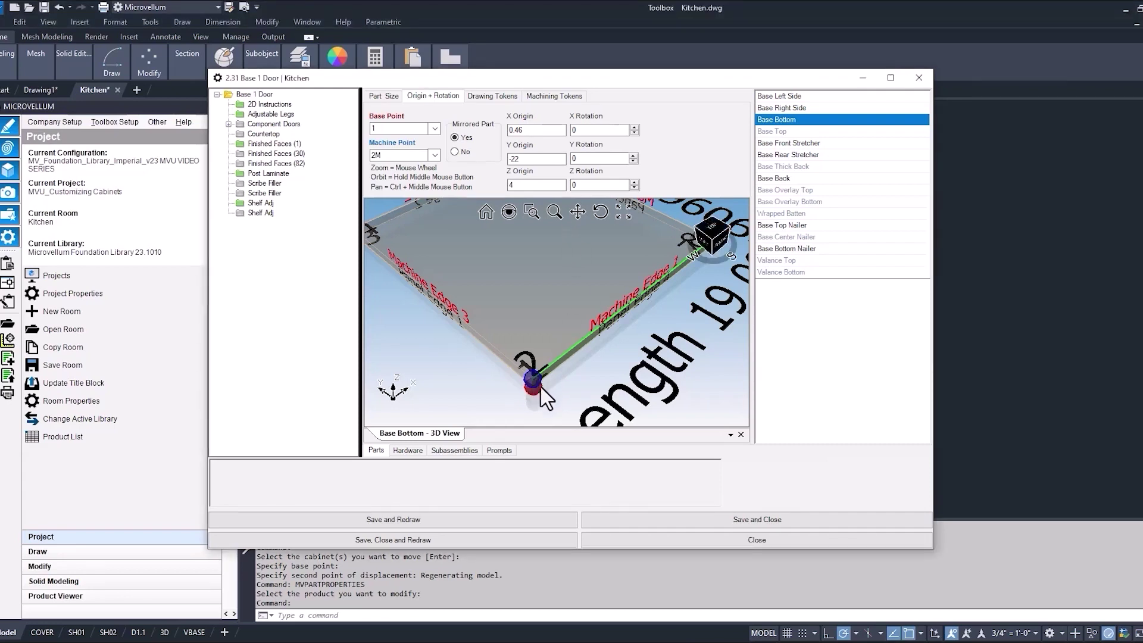
{"action": "scroll", "coordinate": [538, 390], "scroll_direction": "up", "scroll_amount": 3}
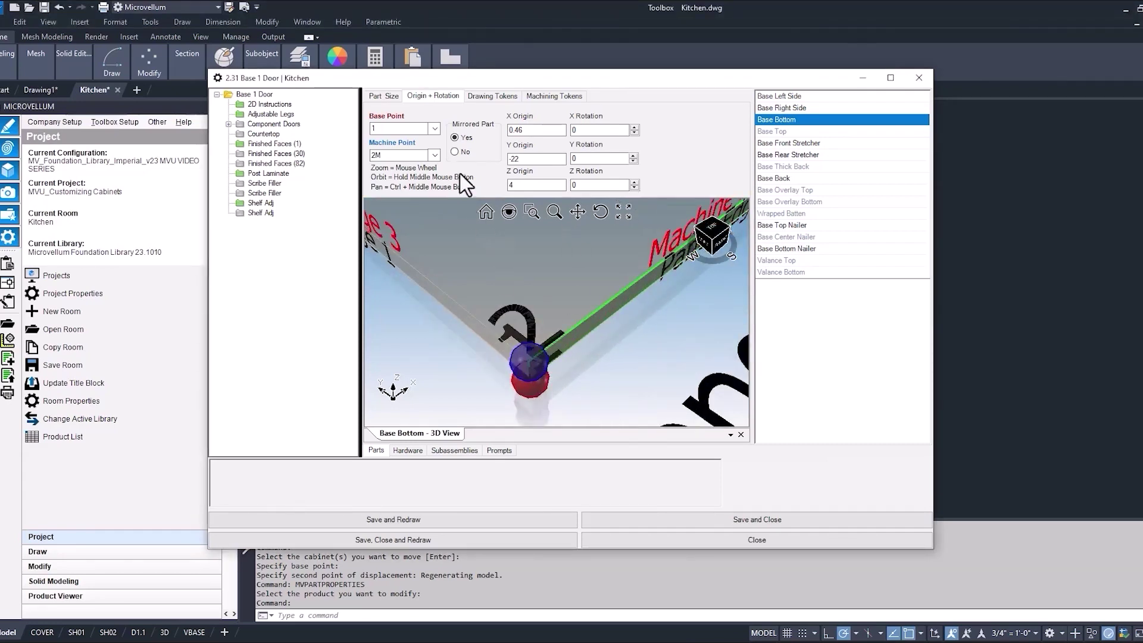
{"action": "scroll", "coordinate": [541, 399], "scroll_direction": "down", "scroll_amount": 1}
{"action": "left_click", "coordinate": [600, 212]}
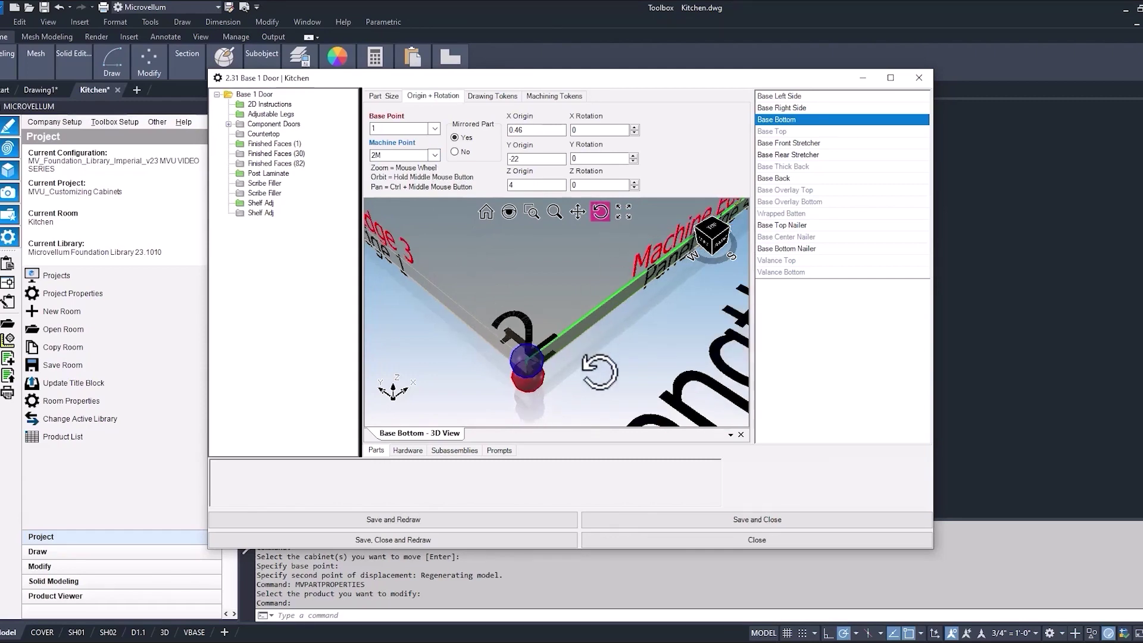
{"action": "mouse_move", "coordinate": [599, 377]}
{"action": "left_mouse_down"}
{"action": "mouse_move", "coordinate": [587, 275]}
{"action": "mouse_move", "coordinate": [577, 374]}
{"action": "left_mouse_up"}
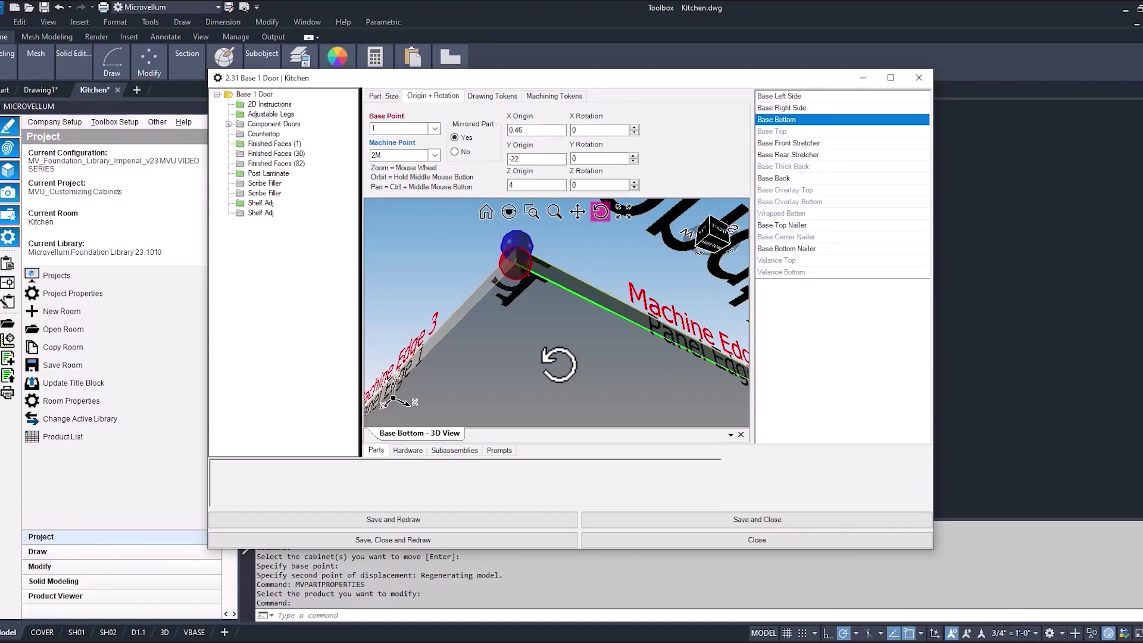
{"action": "left_click_drag", "start_coordinate": [559, 356], "coordinate": [747, 197]}
{"action": "left_click", "coordinate": [778, 96]}
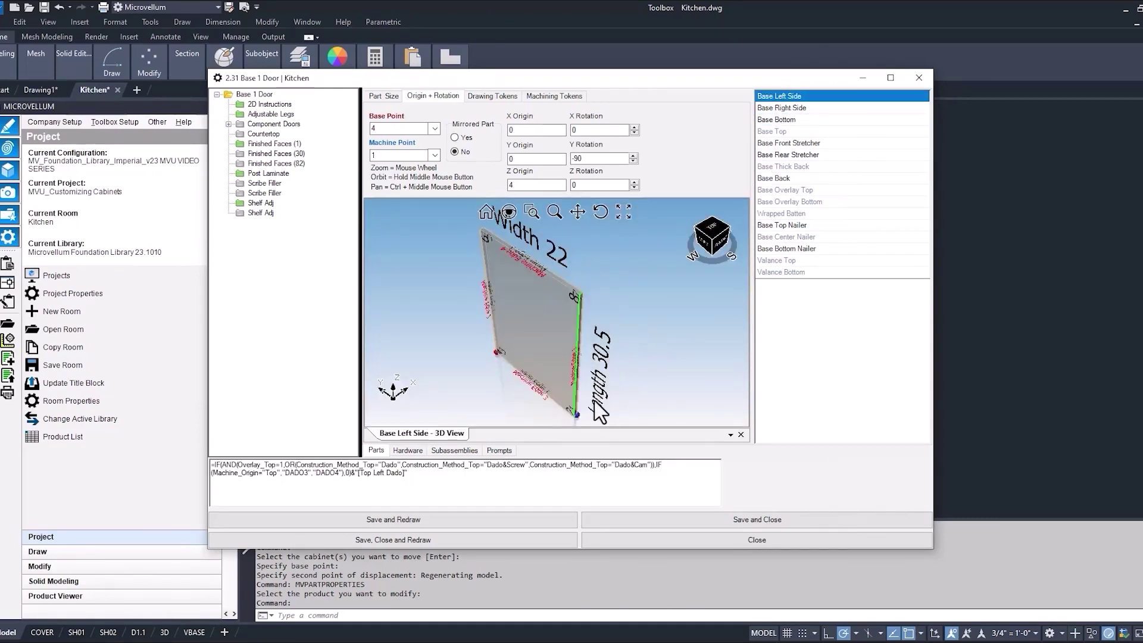
Step: Orbit the Base Left Side preview, then view the Base Right Side part
{"action": "left_click", "coordinate": [604, 208]}
{"action": "left_click_drag", "start_coordinate": [588, 383], "coordinate": [565, 255]}
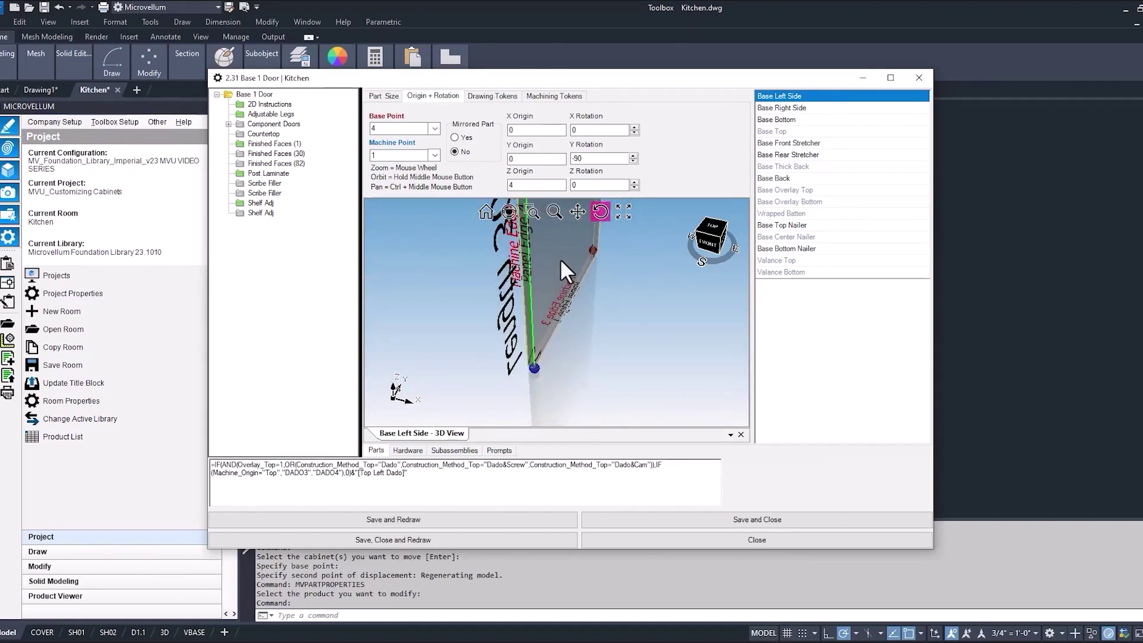
{"action": "left_click", "coordinate": [781, 109]}
{"action": "scroll", "coordinate": [580, 393], "scroll_direction": "up", "scroll_amount": 2}
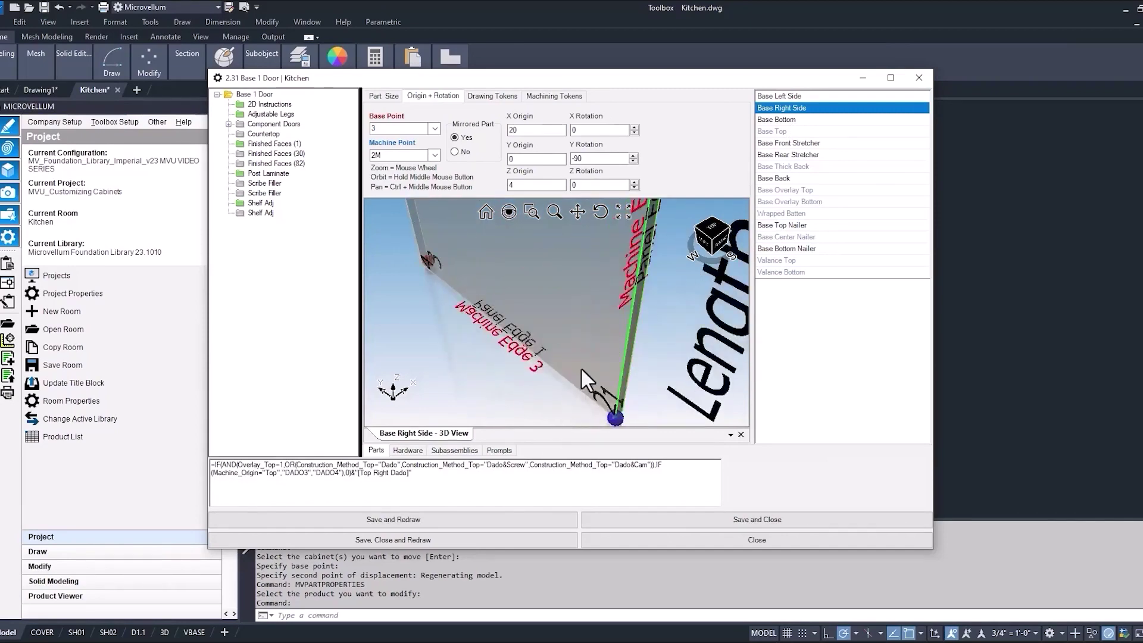
{"action": "scroll", "coordinate": [595, 394], "scroll_direction": "up", "scroll_amount": 3}
{"action": "scroll", "coordinate": [596, 395], "scroll_direction": "down", "scroll_amount": 5}
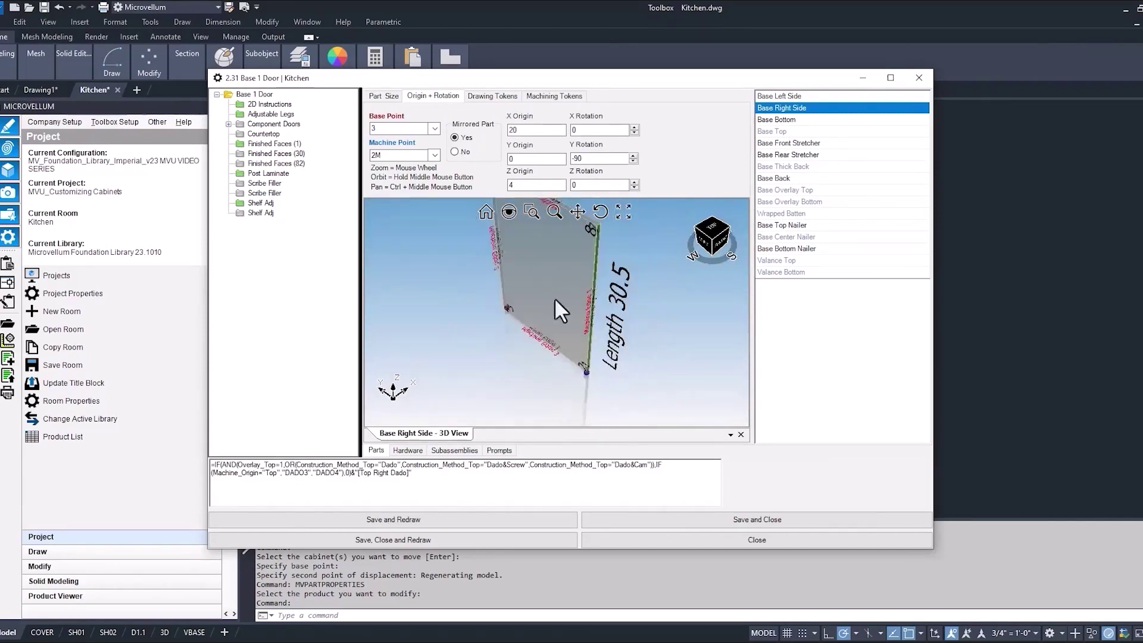
Step: Orbit the Base Front Stretcher preview, then go back to the Base Bottom panel
{"action": "left_click", "coordinate": [780, 144]}
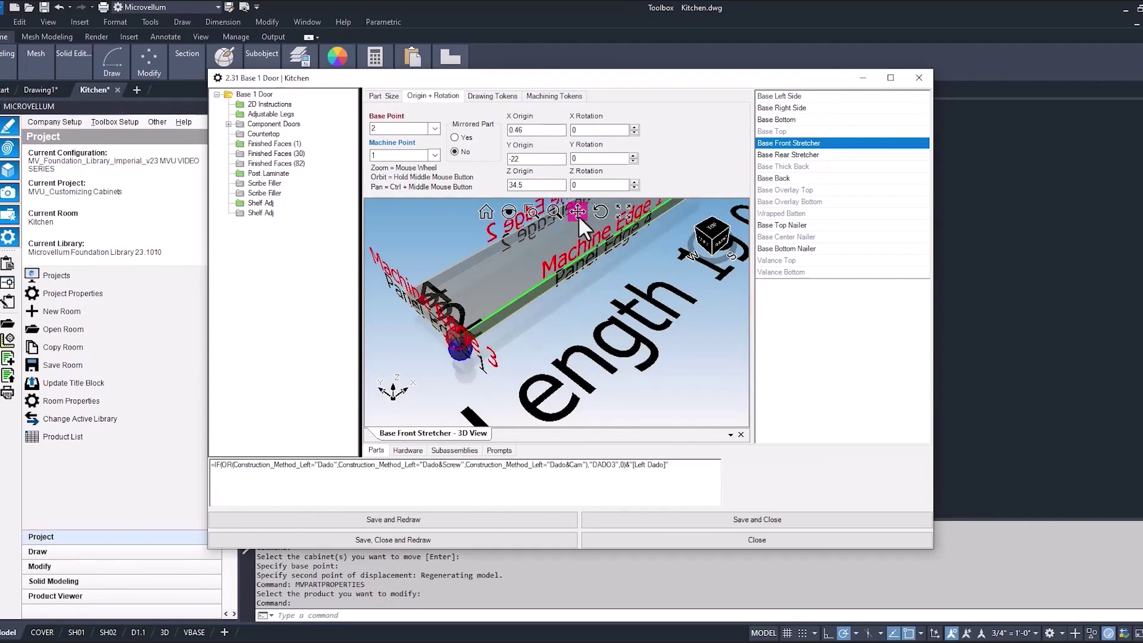
{"action": "left_click", "coordinate": [601, 211]}
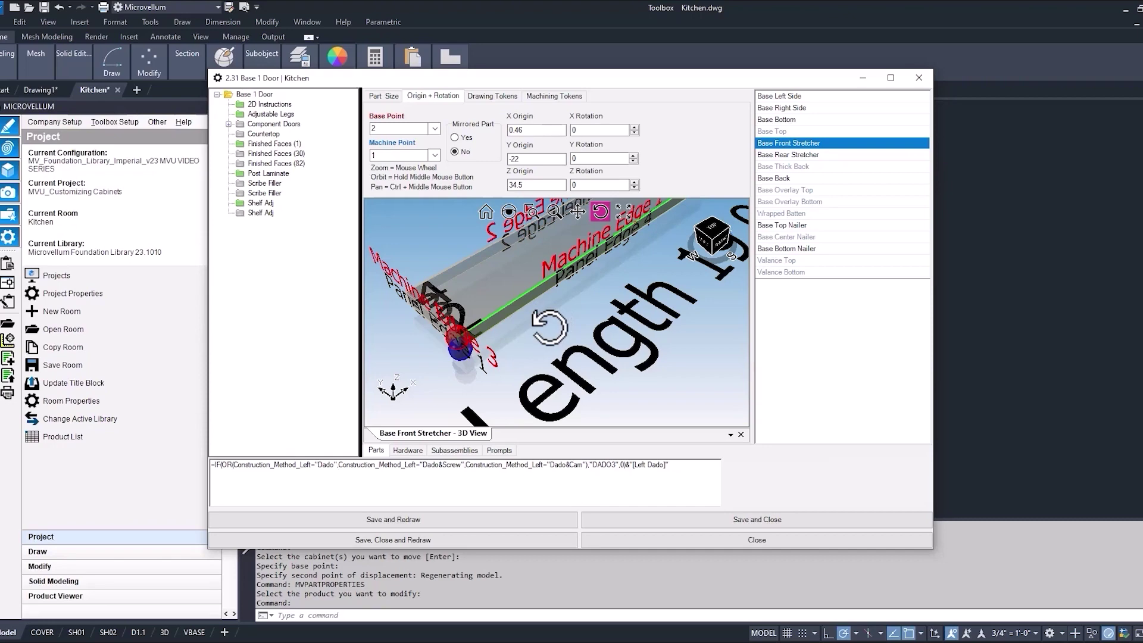
{"action": "middle_click_drag", "start_coordinate": [549, 326], "coordinate": [684, 209]}
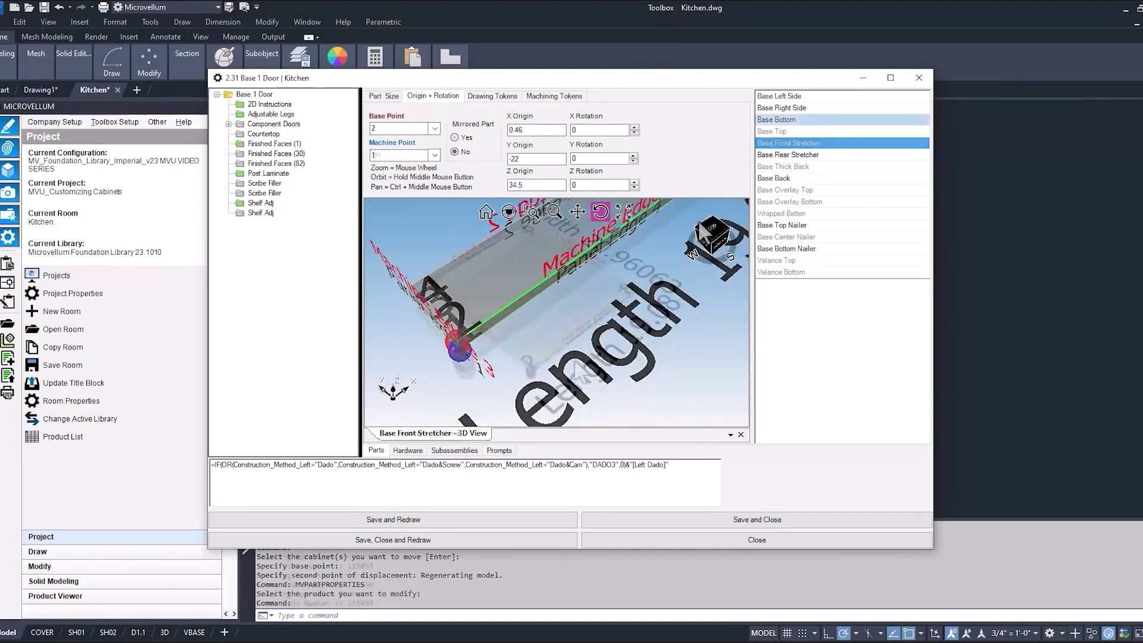
{"action": "left_click", "coordinate": [776, 119]}
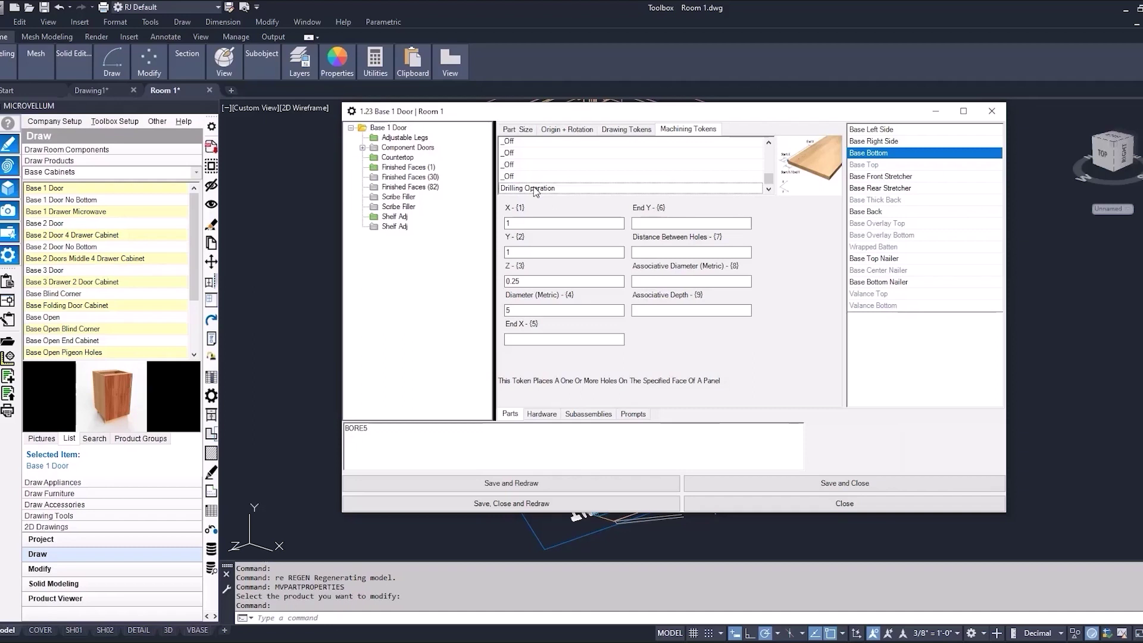
Step: Check the bore's X 1, Y 1, Z 0.25 fields, then save the token and redraw the cabinet
{"action": "left_click", "coordinate": [518, 225]}
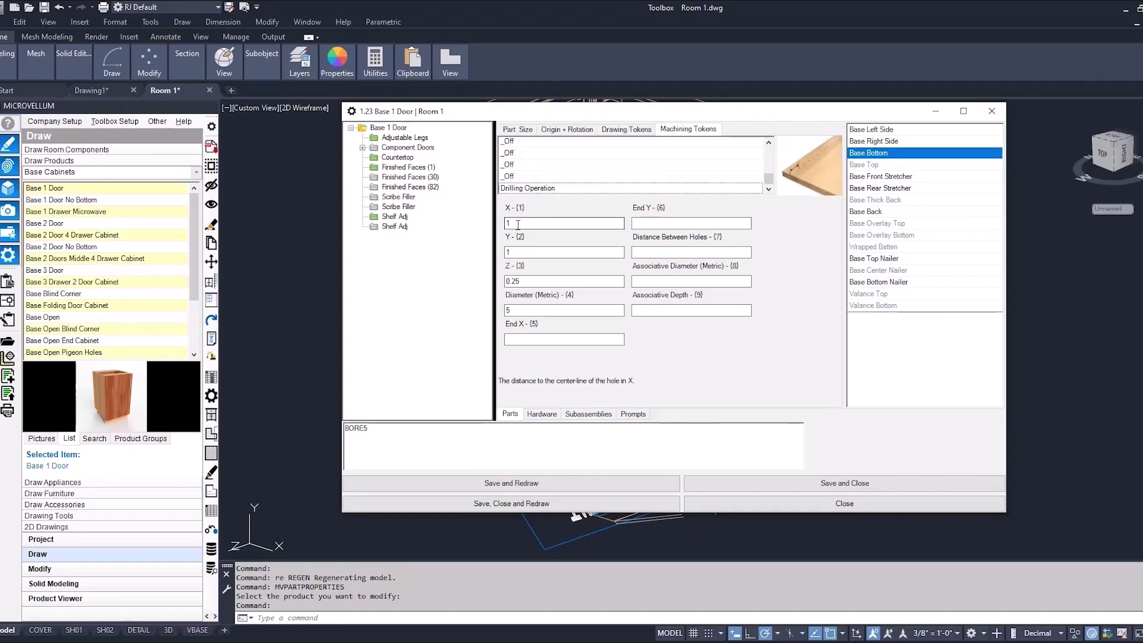
{"action": "left_click", "coordinate": [522, 253]}
{"action": "left_click", "coordinate": [524, 281]}
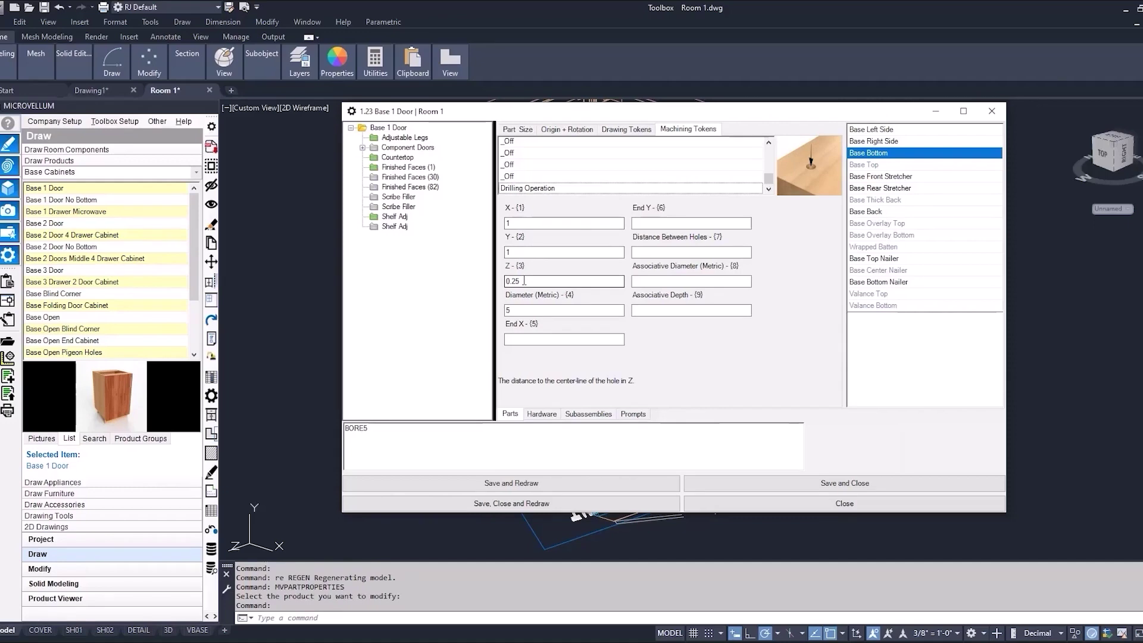
{"action": "left_click", "coordinate": [579, 508]}
{"action": "scroll", "coordinate": [552, 362], "scroll_direction": "up", "scroll_amount": 10}
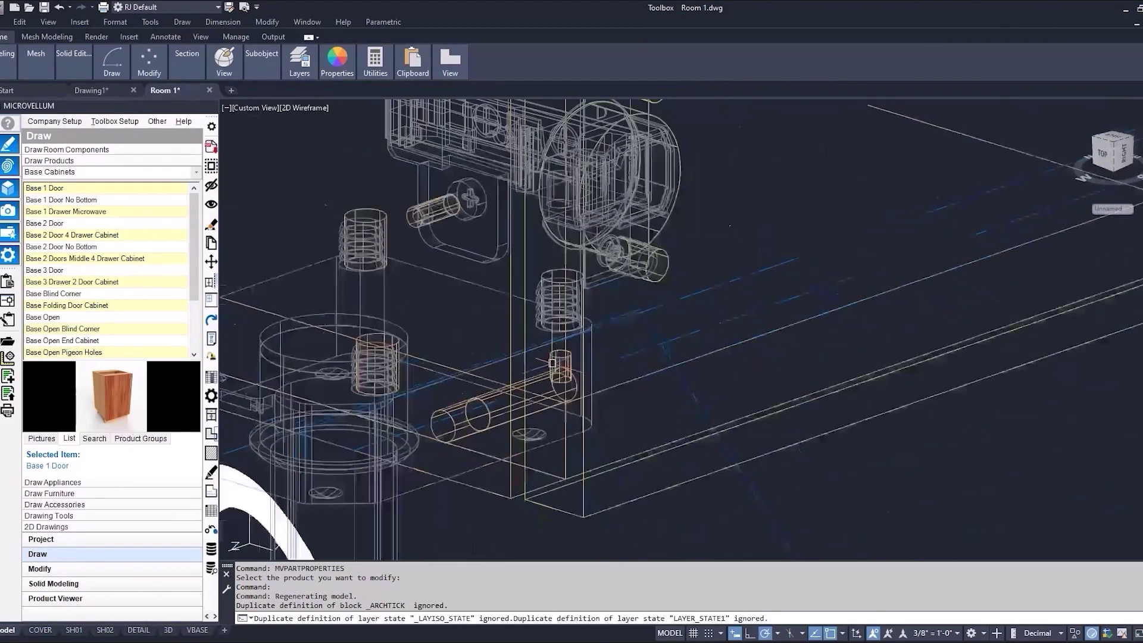
Step: Isolate the drilled Base Bottom panel, orbit it, and open its Base Bottom Row 3 drawing
{"action": "left_click", "coordinate": [621, 422]}
{"action": "key", "text": "Return"}
{"action": "scroll", "coordinate": [621, 423], "scroll_direction": "down", "scroll_amount": 8}
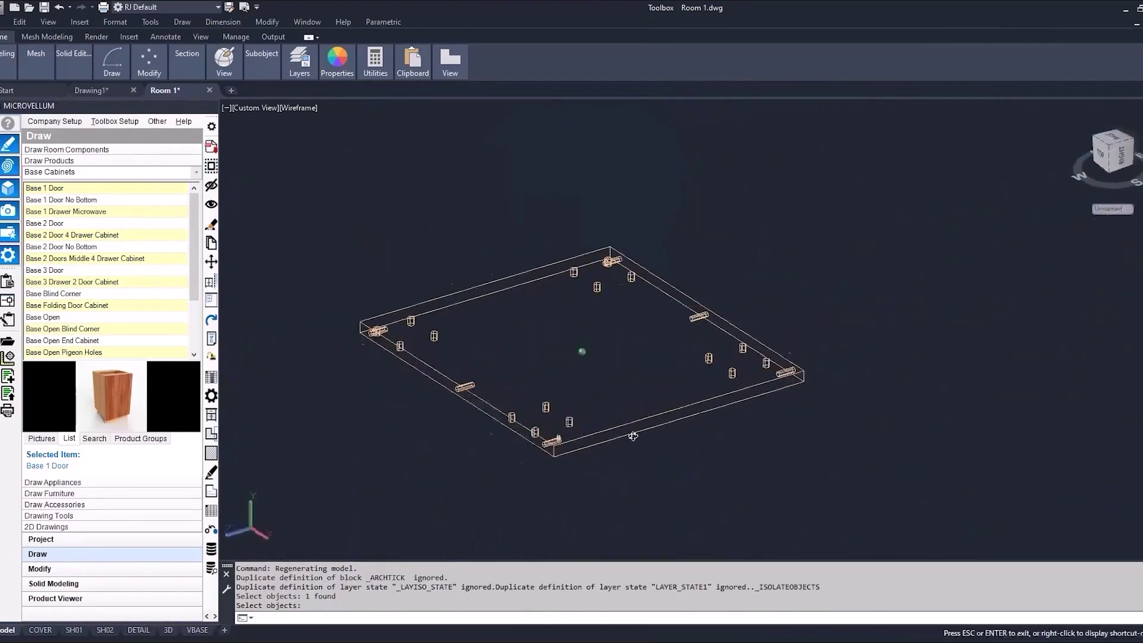
{"action": "middle_click_drag", "start_coordinate": [621, 423], "coordinate": [536, 357], "text": "shift"}
{"action": "scroll", "coordinate": [344, 426], "scroll_direction": "up", "scroll_amount": 8}
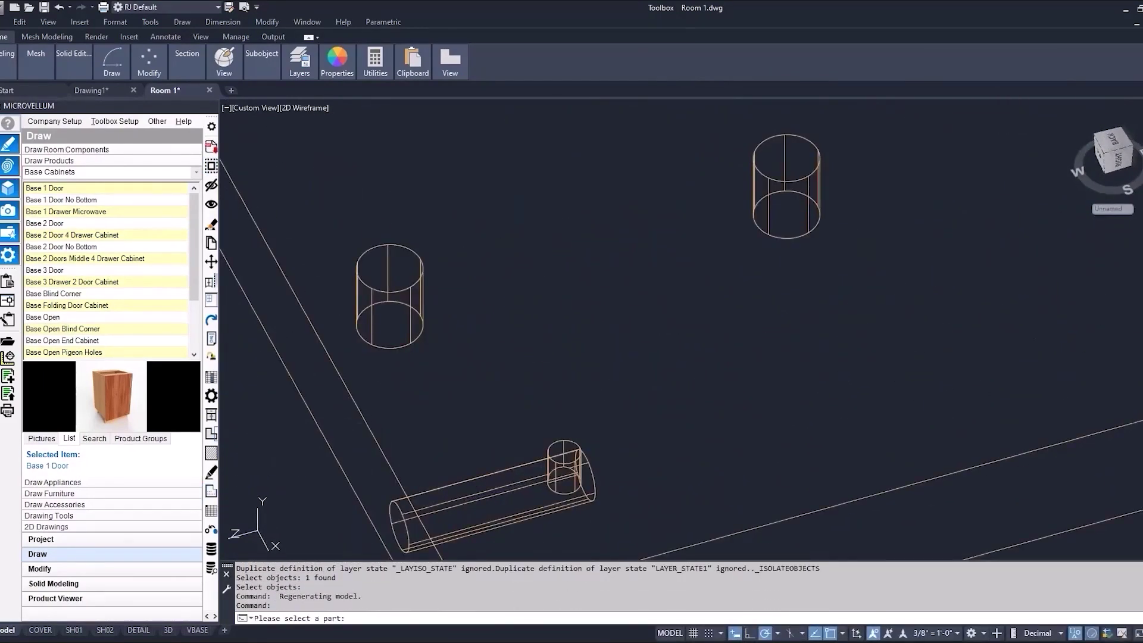
{"action": "left_click", "coordinate": [360, 416]}
Step: Dimension the bore 1.0000 from the right and top panel edges, then return to Room 1
{"action": "scroll", "coordinate": [723, 169], "scroll_direction": "up", "scroll_amount": 8}
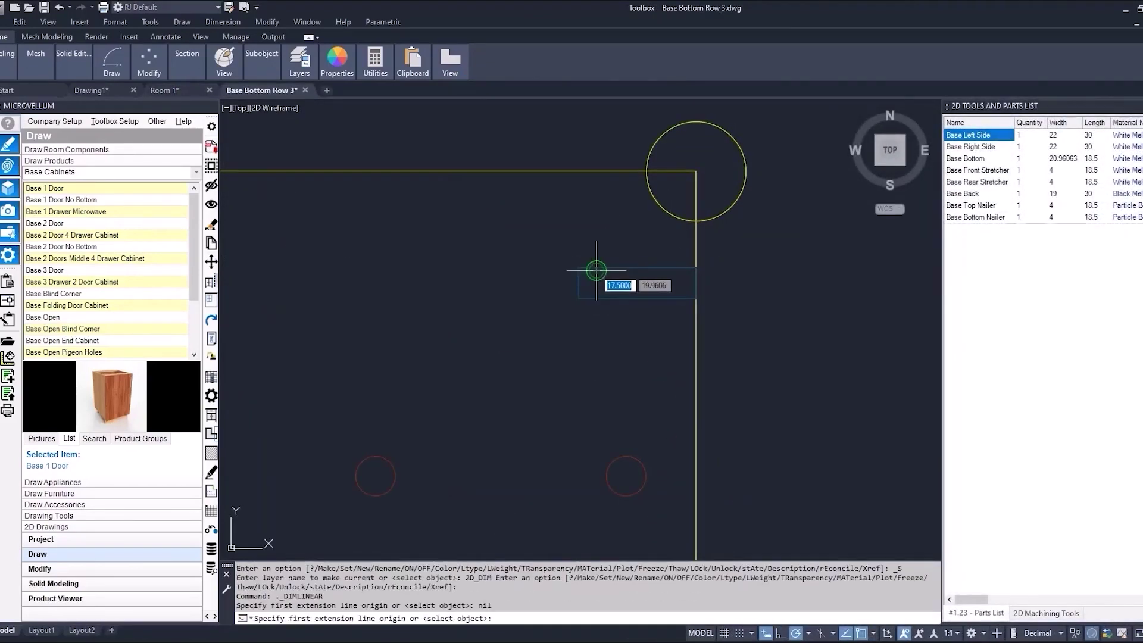
{"action": "left_click", "coordinate": [596, 271]}
{"action": "left_click", "coordinate": [696, 271]}
{"action": "left_click", "coordinate": [738, 336]}
{"action": "key", "text": "space"}
{"action": "scroll", "coordinate": [595, 265], "scroll_direction": "up", "scroll_amount": 4}
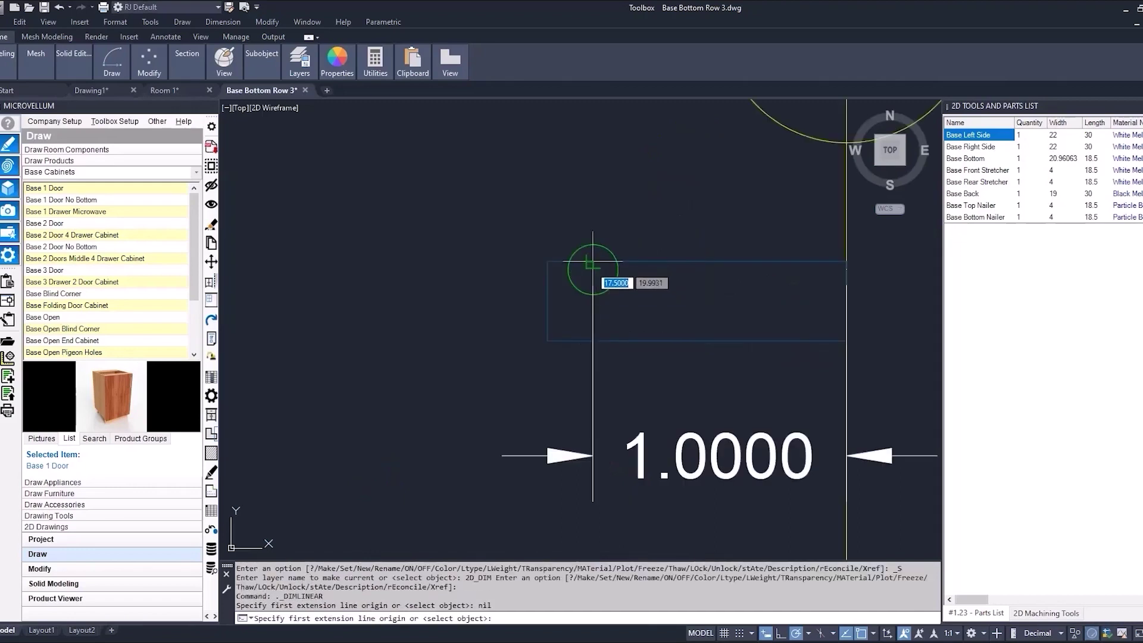
{"action": "left_click", "coordinate": [593, 269]}
{"action": "scroll", "coordinate": [592, 270], "scroll_direction": "down", "scroll_amount": 3}
{"action": "left_click", "coordinate": [592, 171]}
{"action": "left_click", "coordinate": [490, 251]}
{"action": "scroll", "coordinate": [611, 254], "scroll_direction": "down", "scroll_amount": 2}
{"action": "key", "text": "Escape"}
{"action": "key", "text": "Escape"}
{"action": "scroll", "coordinate": [610, 255], "scroll_direction": "up", "scroll_amount": 5}
{"action": "scroll", "coordinate": [476, 224], "scroll_direction": "down", "scroll_amount": 7}
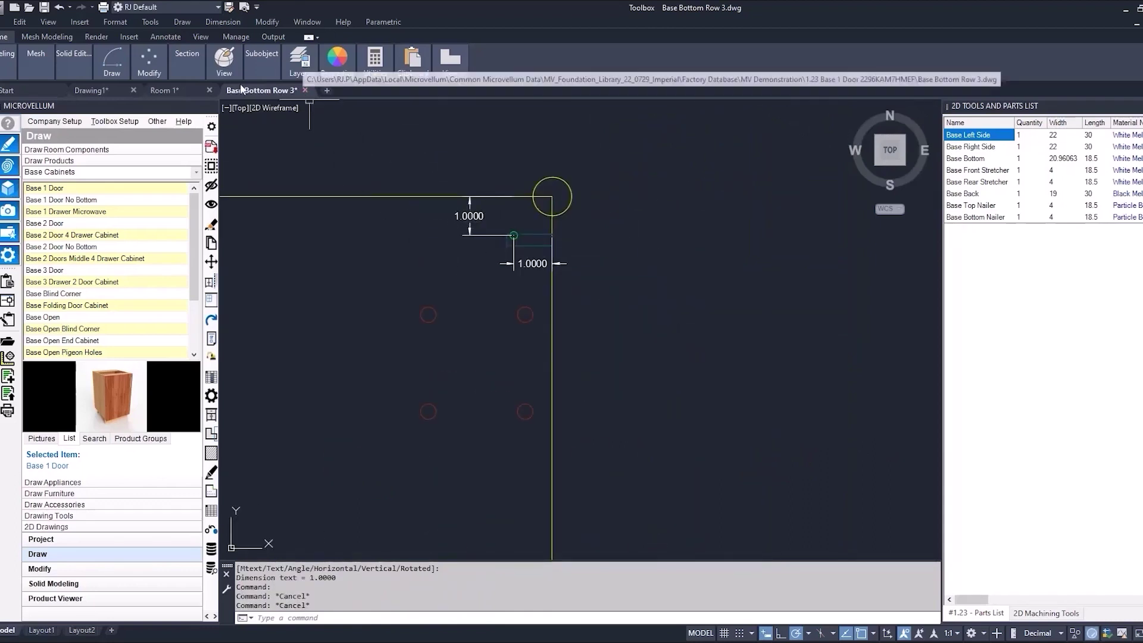
{"action": "left_click", "coordinate": [169, 90]}
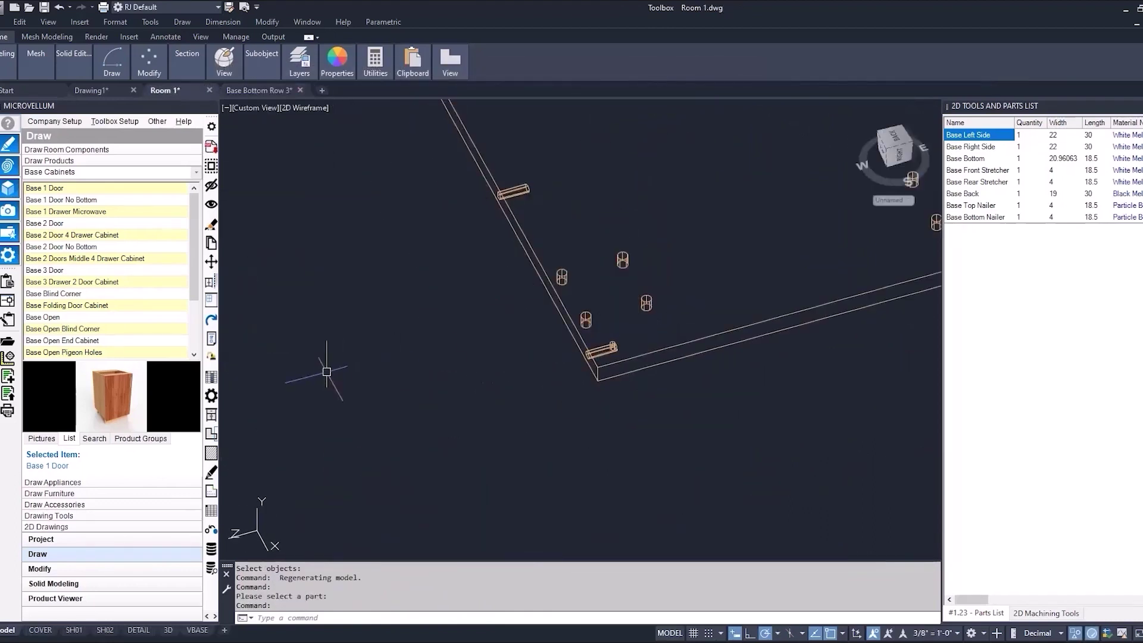
Step: Open the cabinet's Base Bottom machining tokens and copy the BORE5 token
{"action": "left_click", "coordinate": [210, 396]}
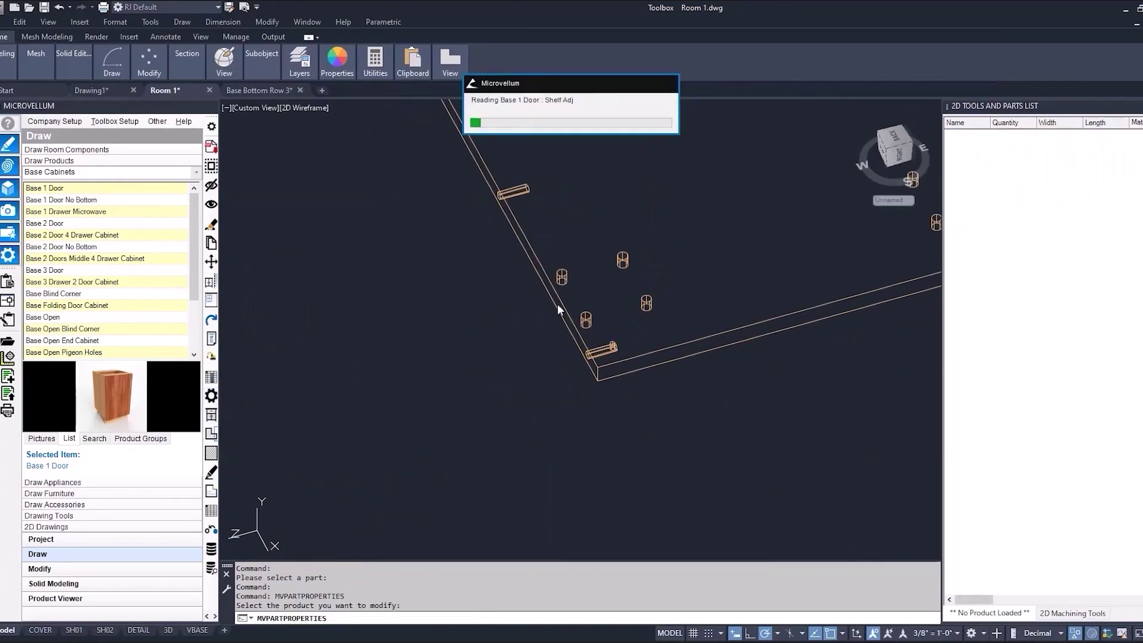
{"action": "left_click", "coordinate": [557, 304]}
{"action": "key", "text": "Down"}
{"action": "key", "text": "Down"}
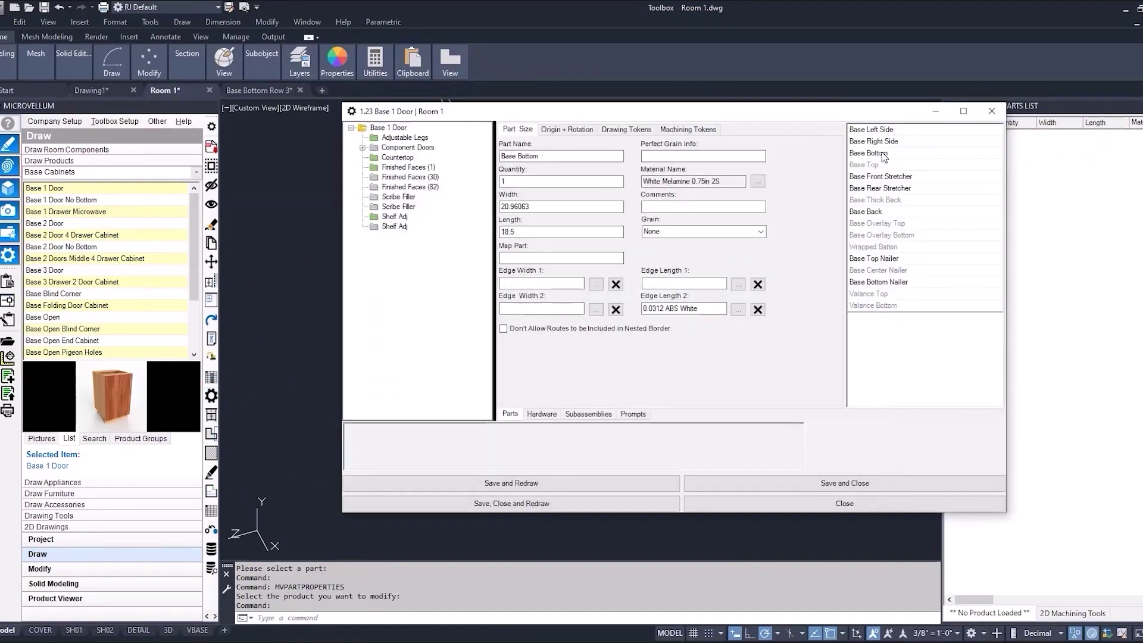
{"action": "left_click", "coordinate": [688, 129]}
{"action": "scroll", "coordinate": [529, 175], "scroll_direction": "down", "scroll_amount": 2}
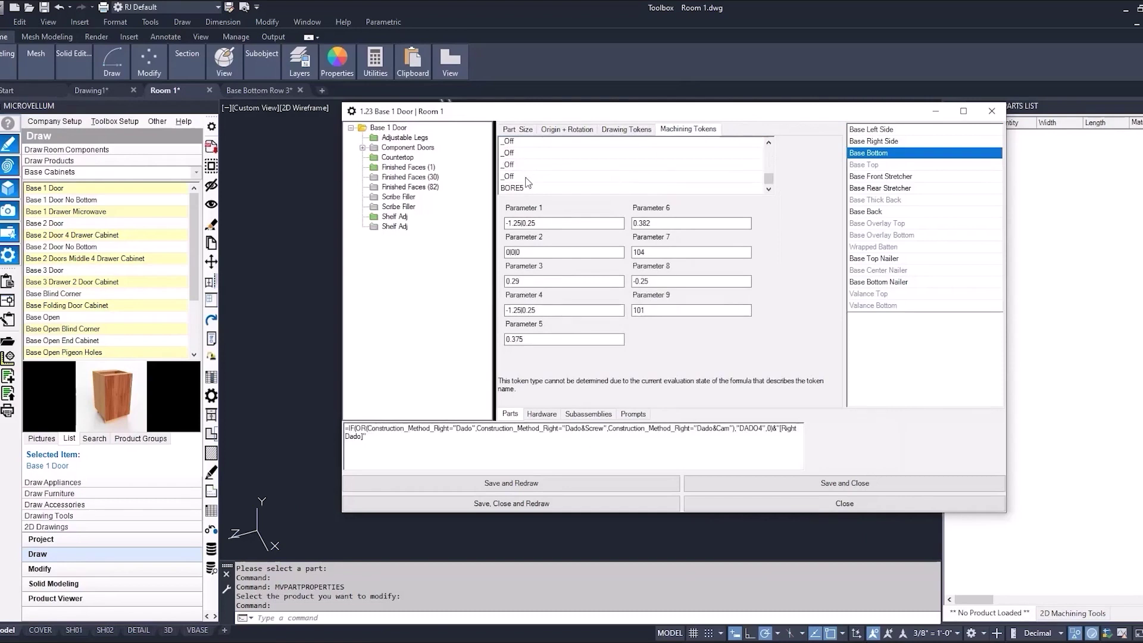
{"action": "left_click", "coordinate": [527, 188]}
{"action": "right_click", "coordinate": [526, 189]}
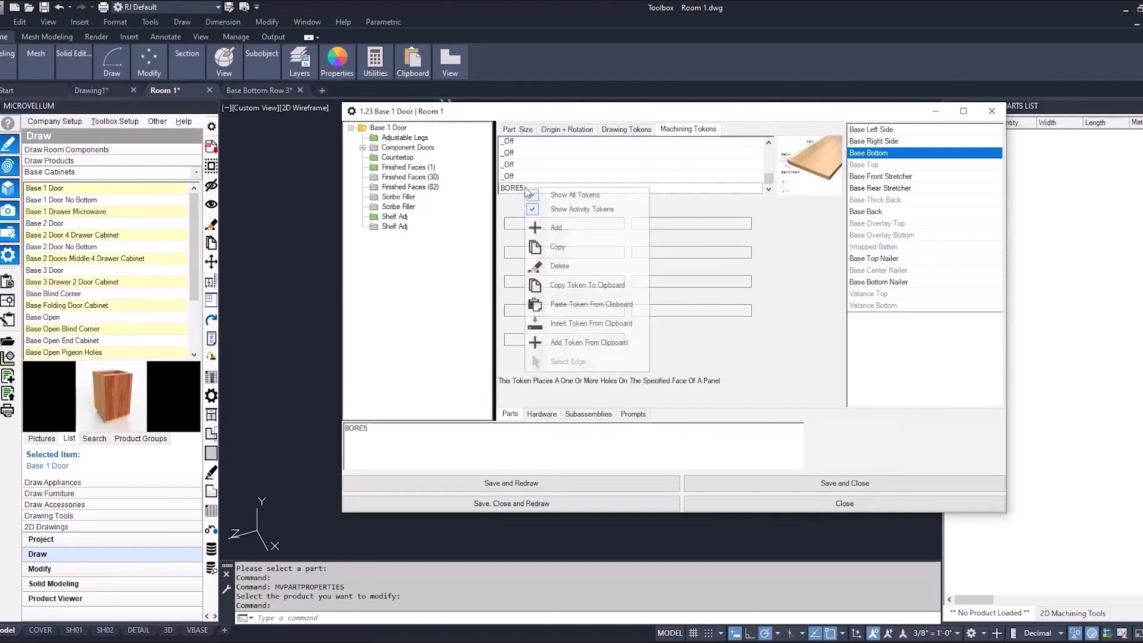
{"action": "left_click", "coordinate": [558, 247]}
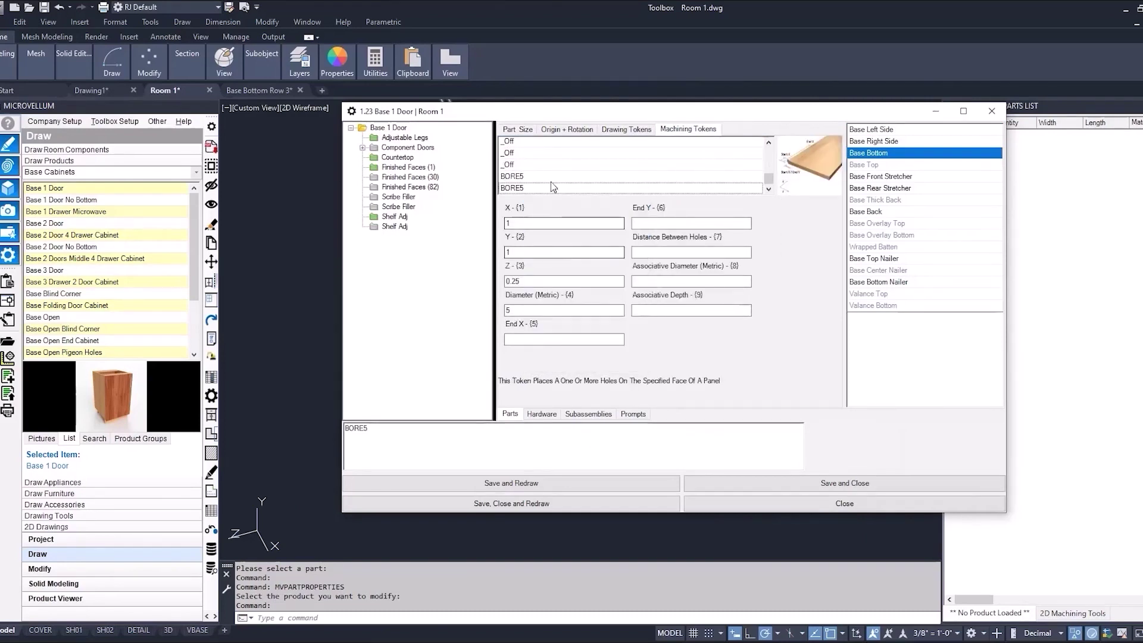
Step: Rename the copied token to BORE6
{"action": "left_click", "coordinate": [429, 435]}
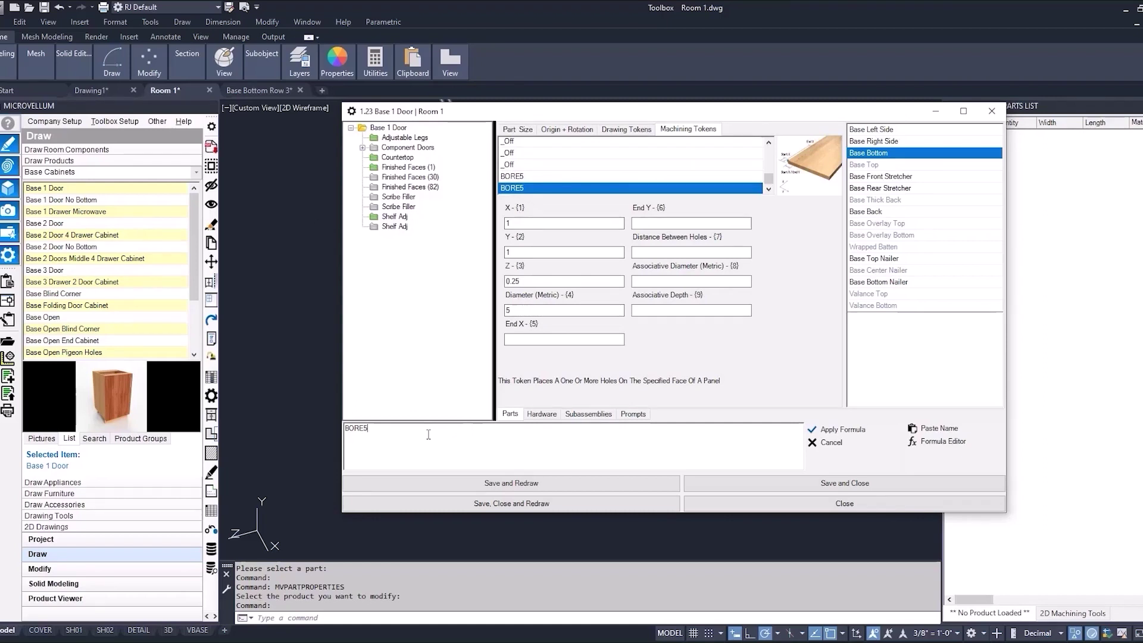
{"action": "key", "text": "BackSpace"}
{"action": "type", "text": "6"}
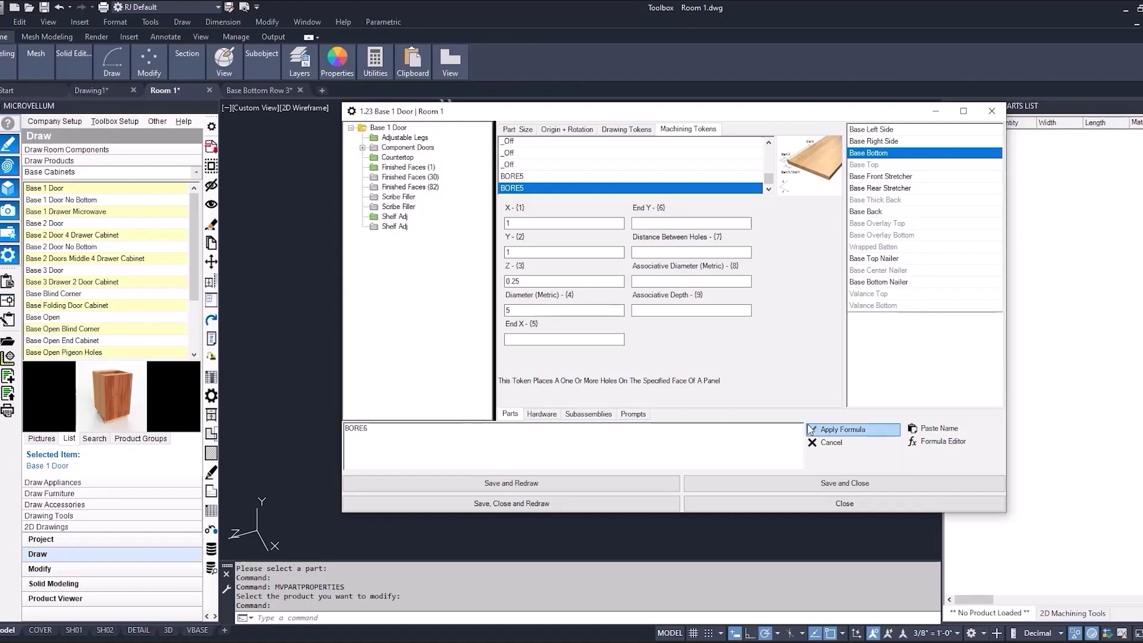
{"action": "left_click", "coordinate": [834, 429]}
Step: Set BORE6 to X 2 and Y 2, then save and redraw the cabinet
{"action": "left_click", "coordinate": [553, 223]}
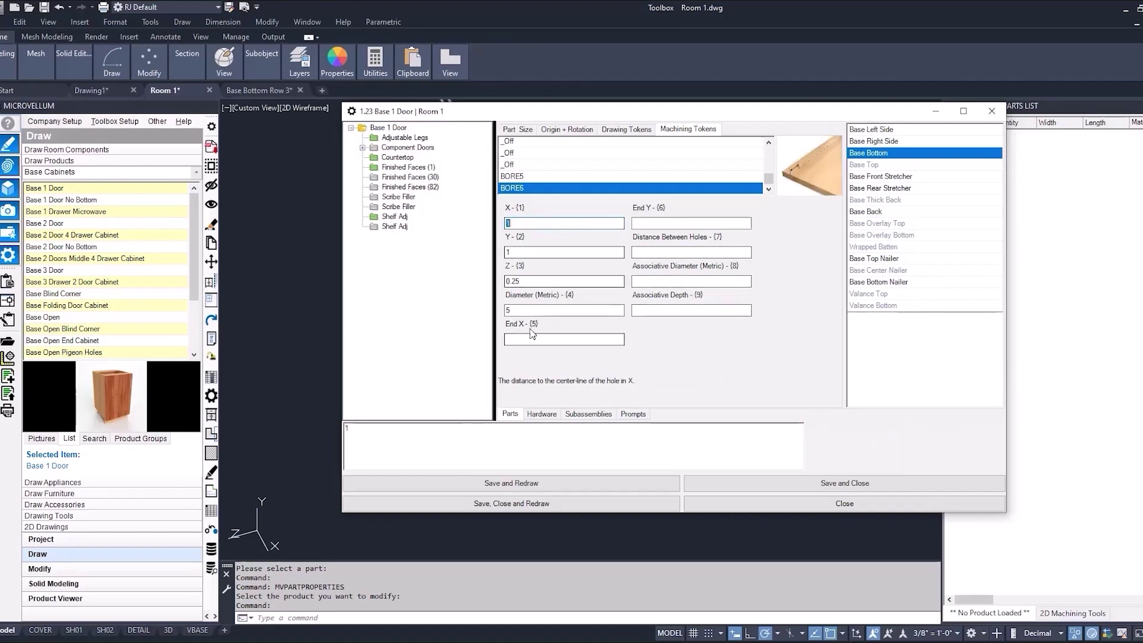
{"action": "left_click", "coordinate": [386, 444]}
{"action": "type", "text": "2"}
{"action": "left_click", "coordinate": [827, 433]}
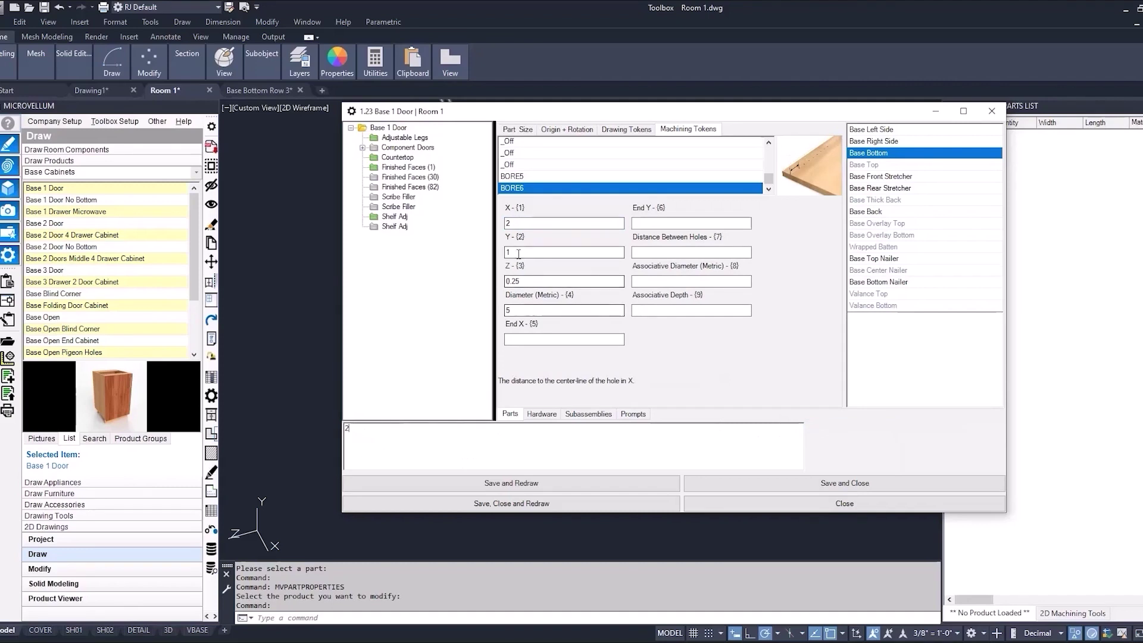
{"action": "left_click", "coordinate": [820, 434]}
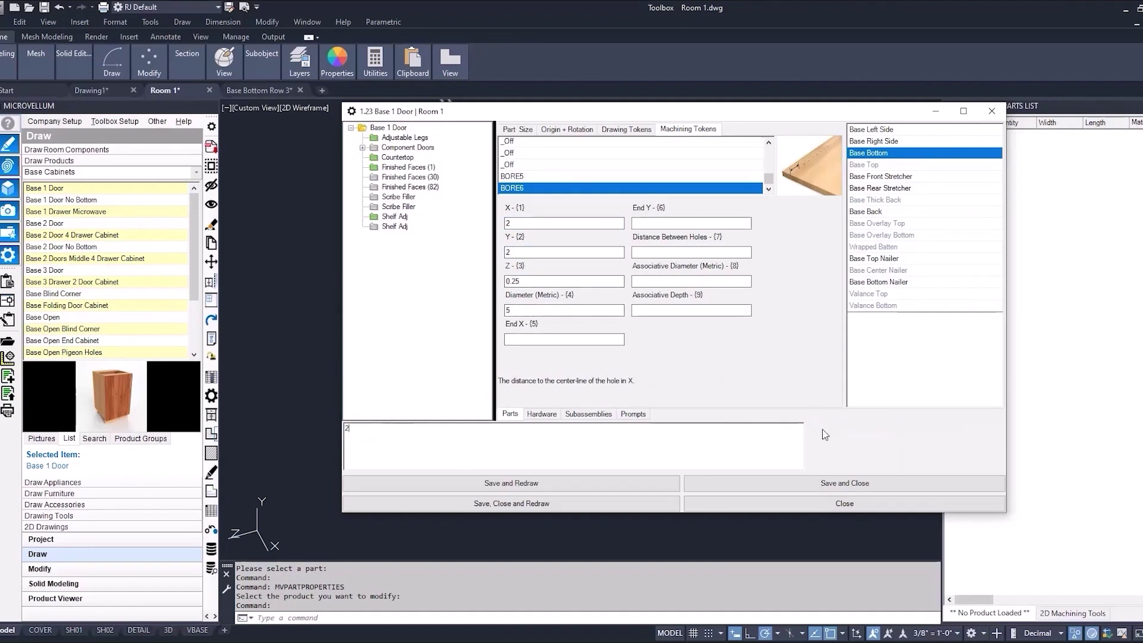
{"action": "left_click", "coordinate": [544, 487]}
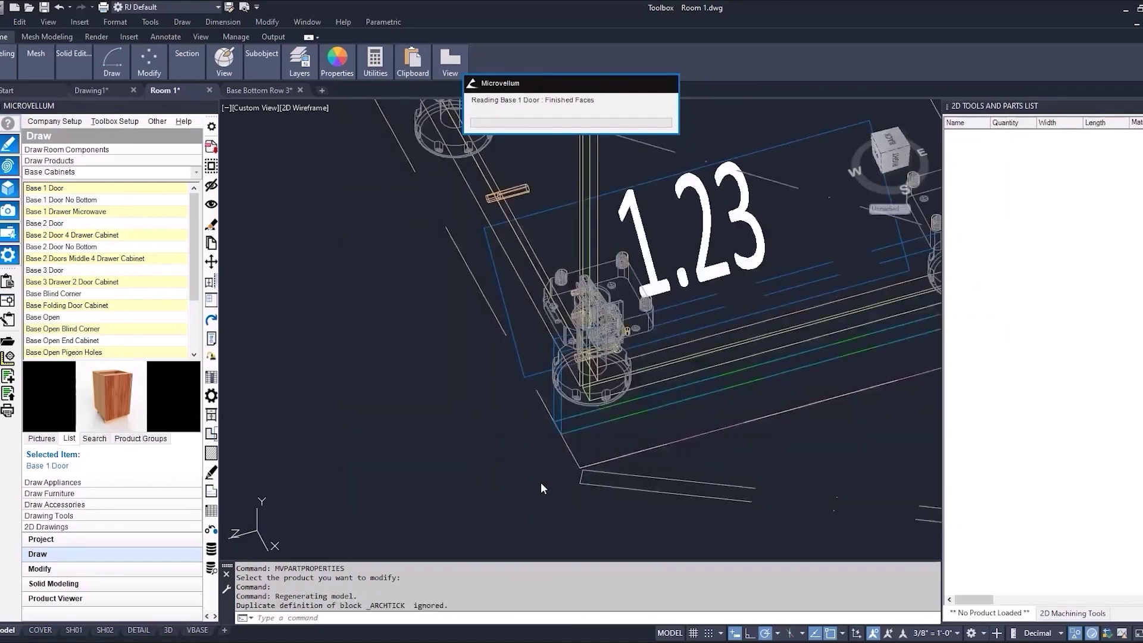
Step: Isolate the Base Bottom panel, orbit to inspect its bores, and open its part drawing
{"action": "left_click", "coordinate": [212, 167]}
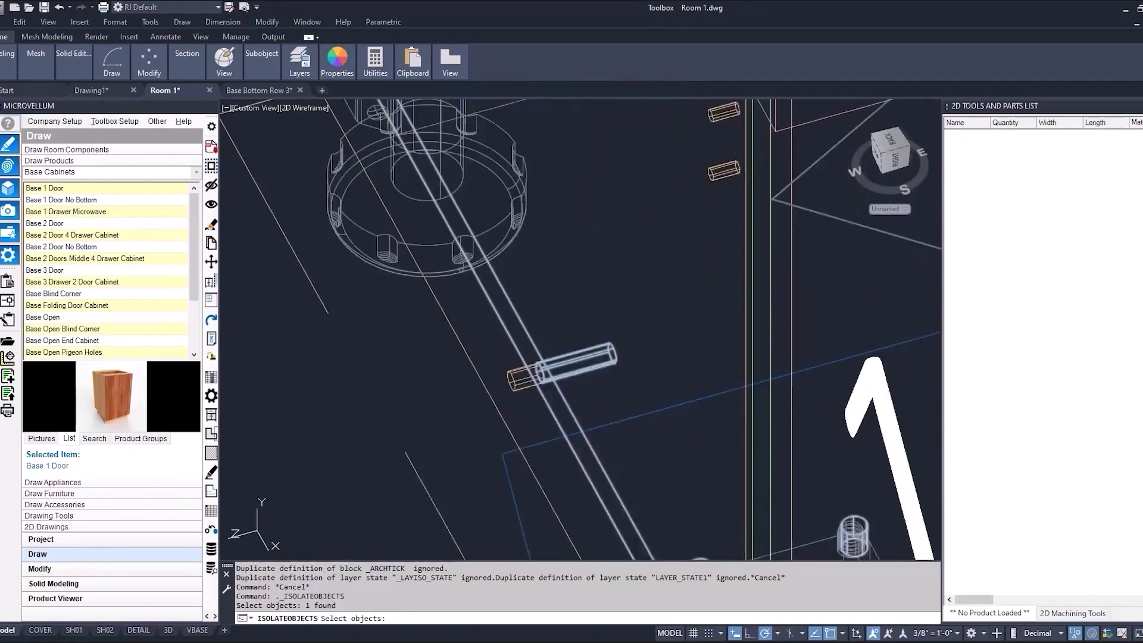
{"action": "middle_click_drag", "start_coordinate": [569, 411], "coordinate": [580, 431], "text": "shift"}
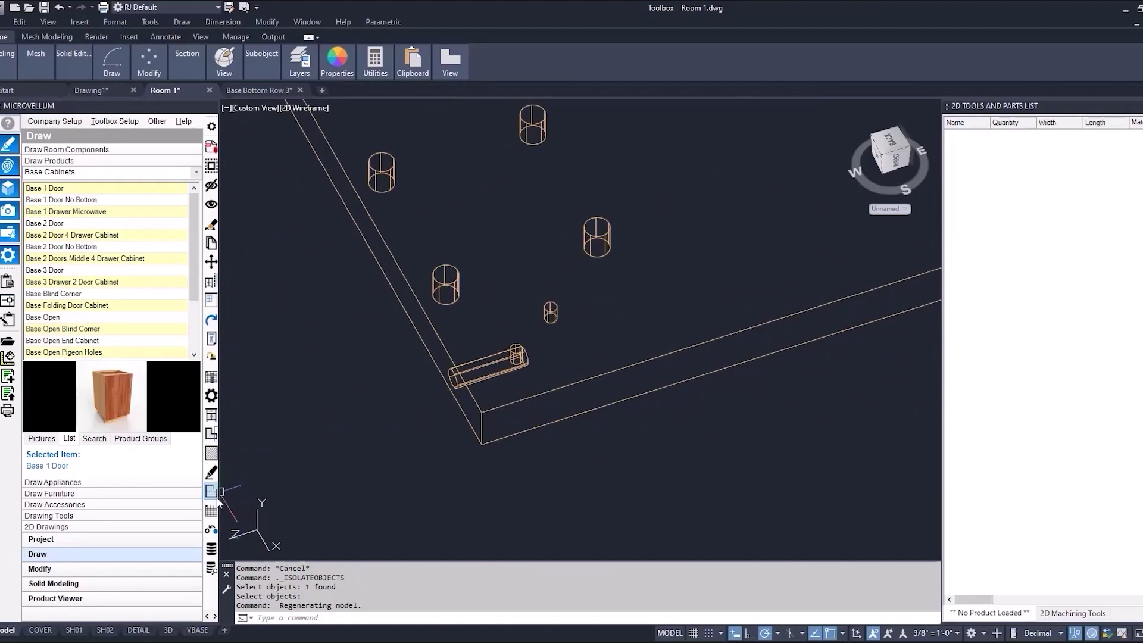
{"action": "left_click", "coordinate": [211, 510]}
{"action": "left_click", "coordinate": [558, 389]}
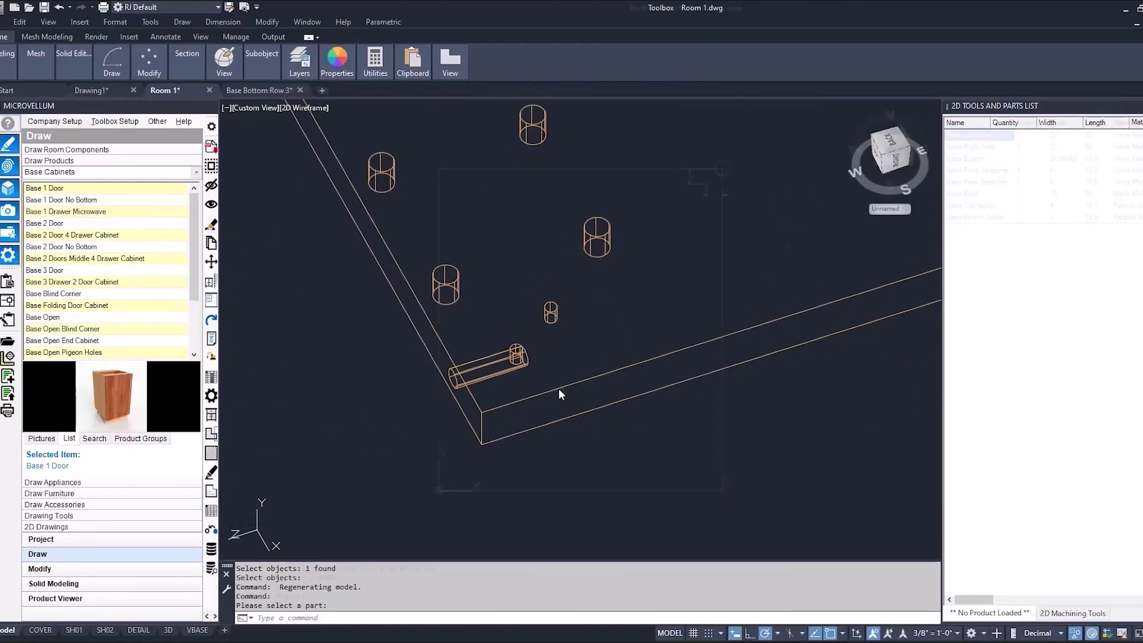
Step: With DLI, dimension the new bore 2.0000 from the panel's right edge
{"action": "type", "text": "dli"}
{"action": "key", "text": "Return"}
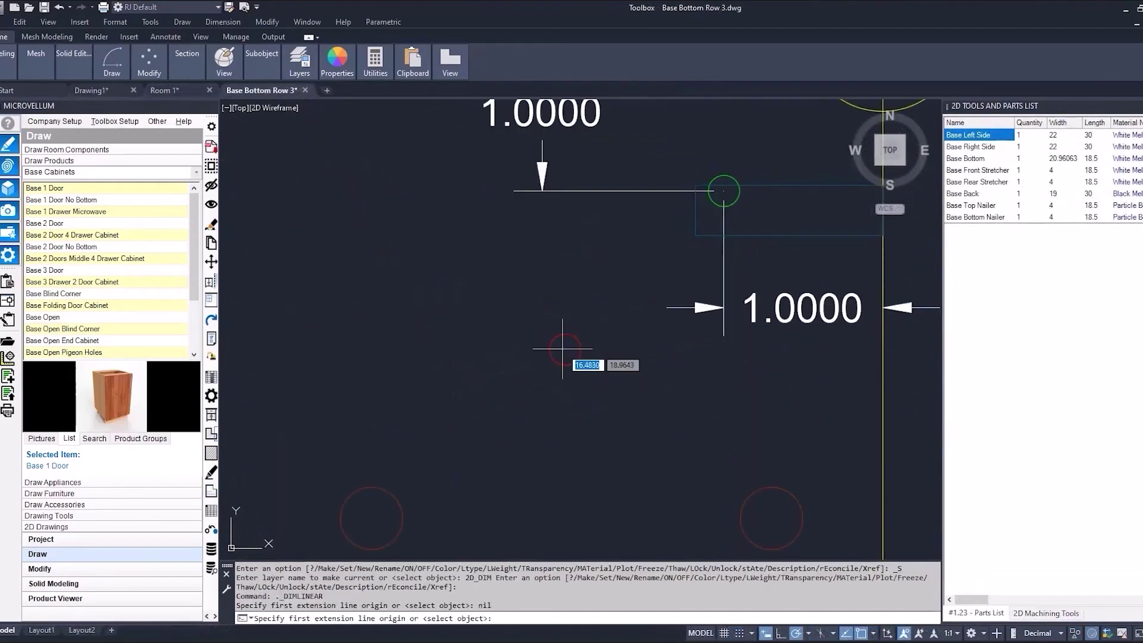
{"action": "scroll", "coordinate": [565, 349], "scroll_direction": "down", "scroll_amount": 4}
{"action": "left_click", "coordinate": [565, 349]}
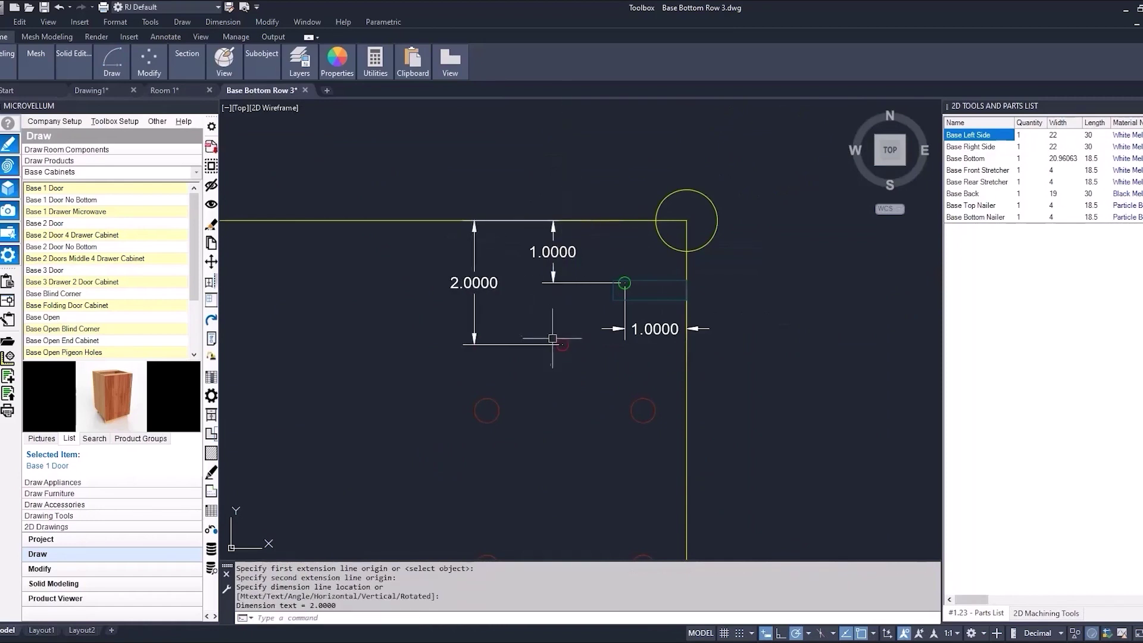
{"action": "scroll", "coordinate": [560, 344], "scroll_direction": "up", "scroll_amount": 4}
{"action": "left_click", "coordinate": [886, 346]}
{"action": "left_click", "coordinate": [730, 452]}
{"action": "scroll", "coordinate": [573, 332], "scroll_direction": "down", "scroll_amount": 2}
{"action": "scroll", "coordinate": [563, 304], "scroll_direction": "down", "scroll_amount": 1}
{"action": "key", "text": "Escape"}
{"action": "key", "text": "Escape"}
{"action": "key", "text": "Escape"}
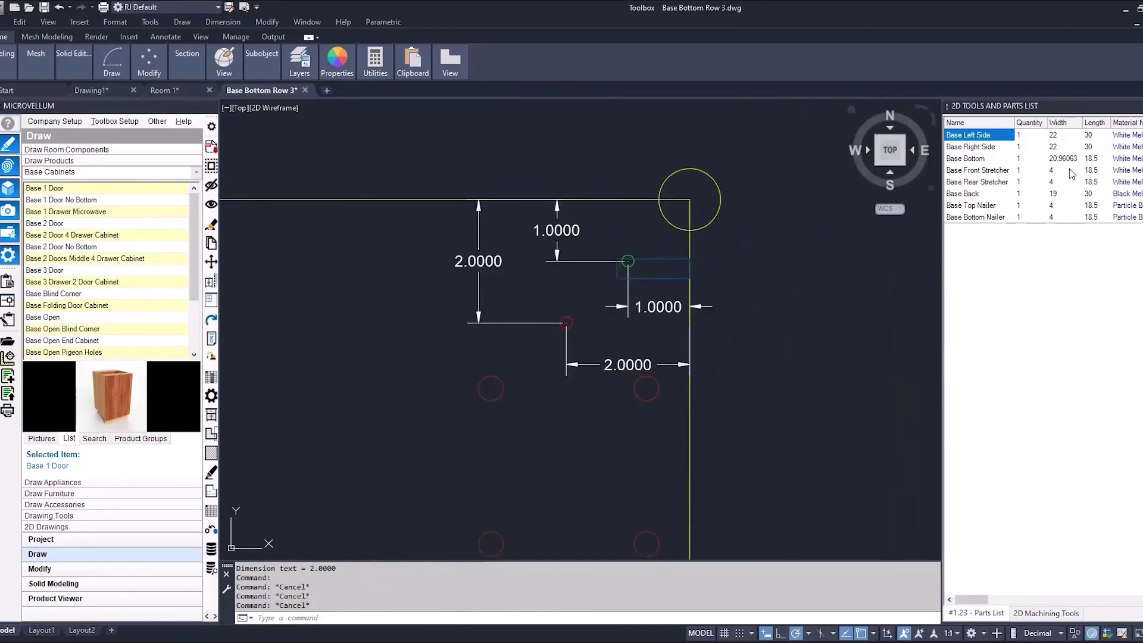